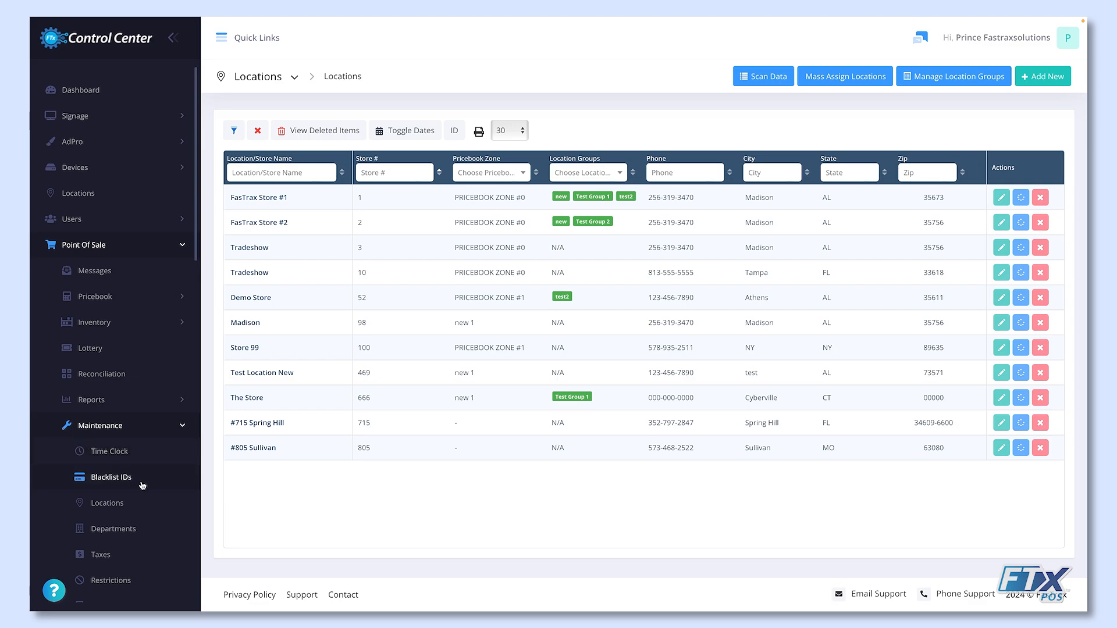
- Open the Locations list in the Point Of Sale maintenance section and start creating a new location
{"action": "left_click", "coordinate": [140, 499]}
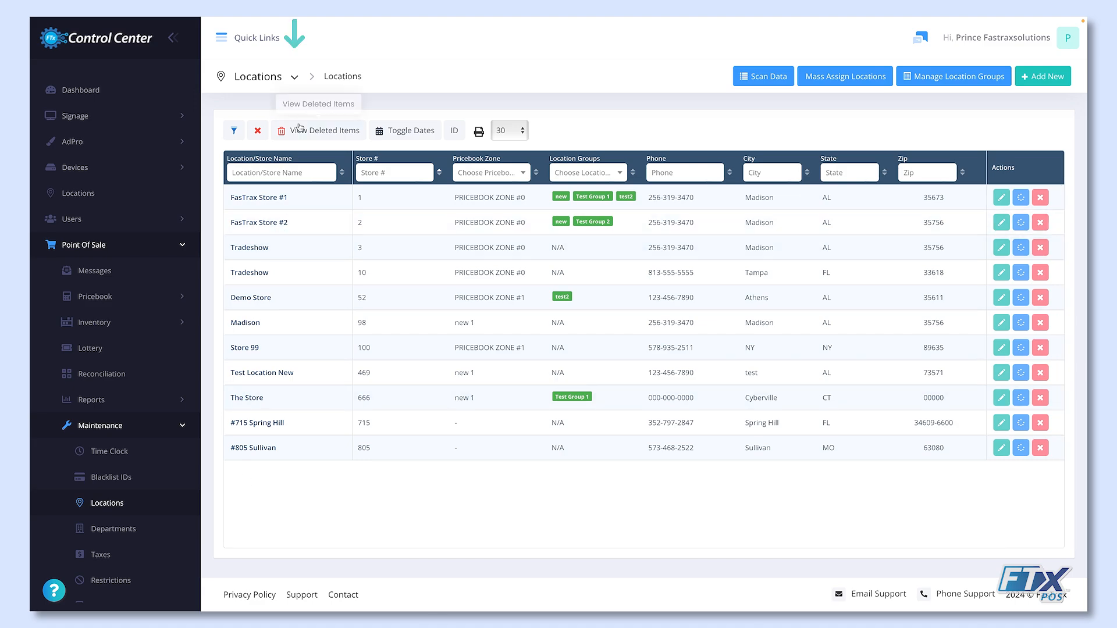
{"action": "left_click", "coordinate": [295, 79]}
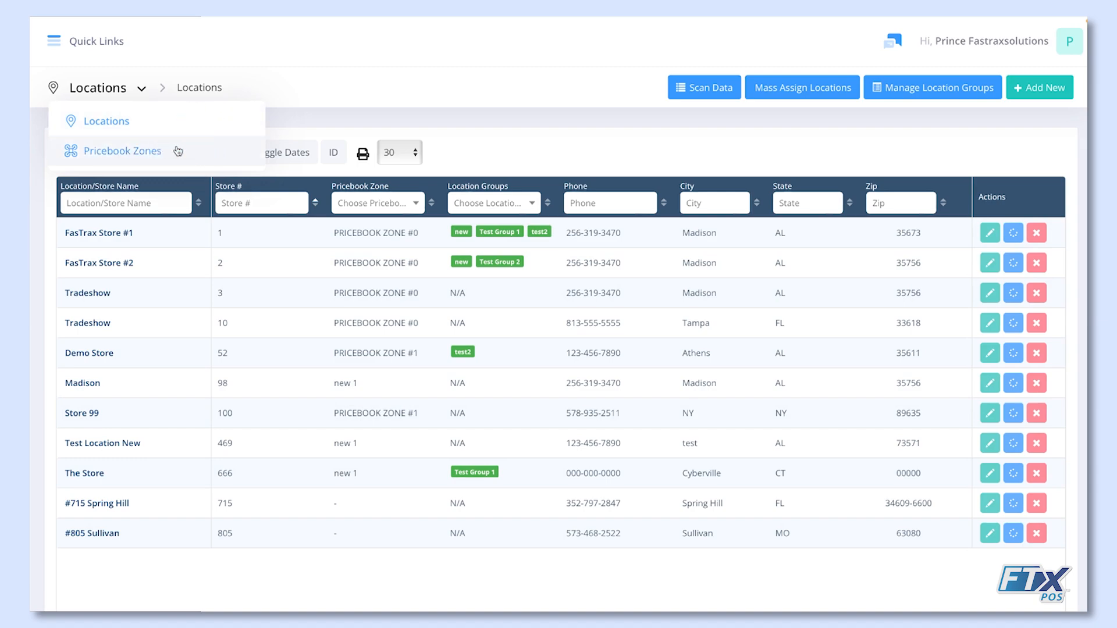
{"action": "left_click", "coordinate": [289, 118]}
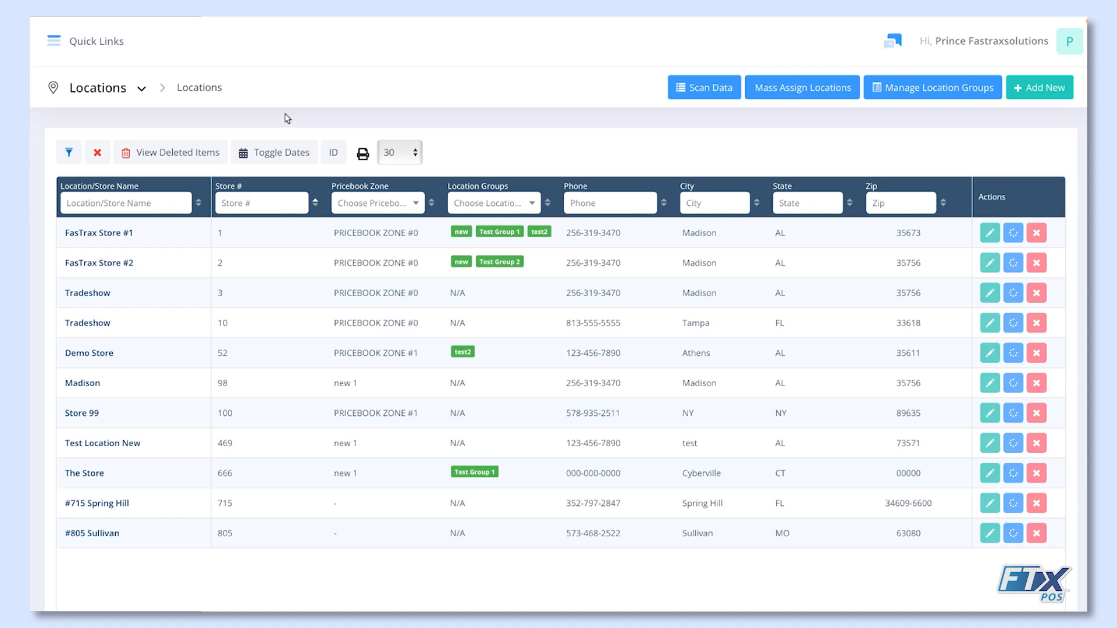
{"action": "left_click", "coordinate": [1046, 90]}
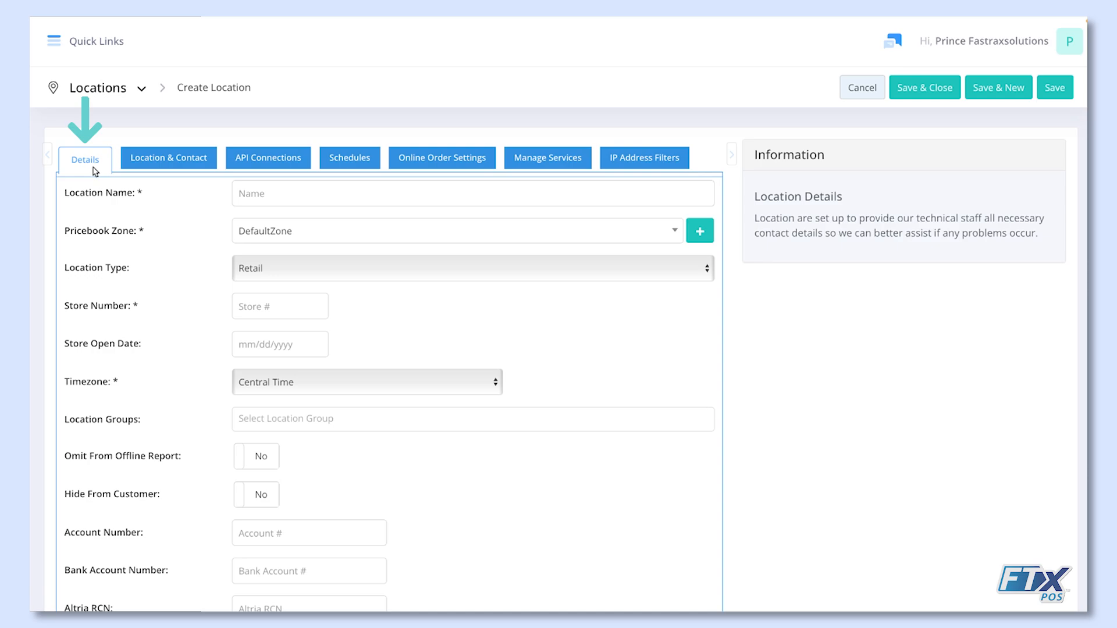
- Name the new location "FTX academy" and choose Retail as its location type
{"action": "left_click", "coordinate": [264, 198]}
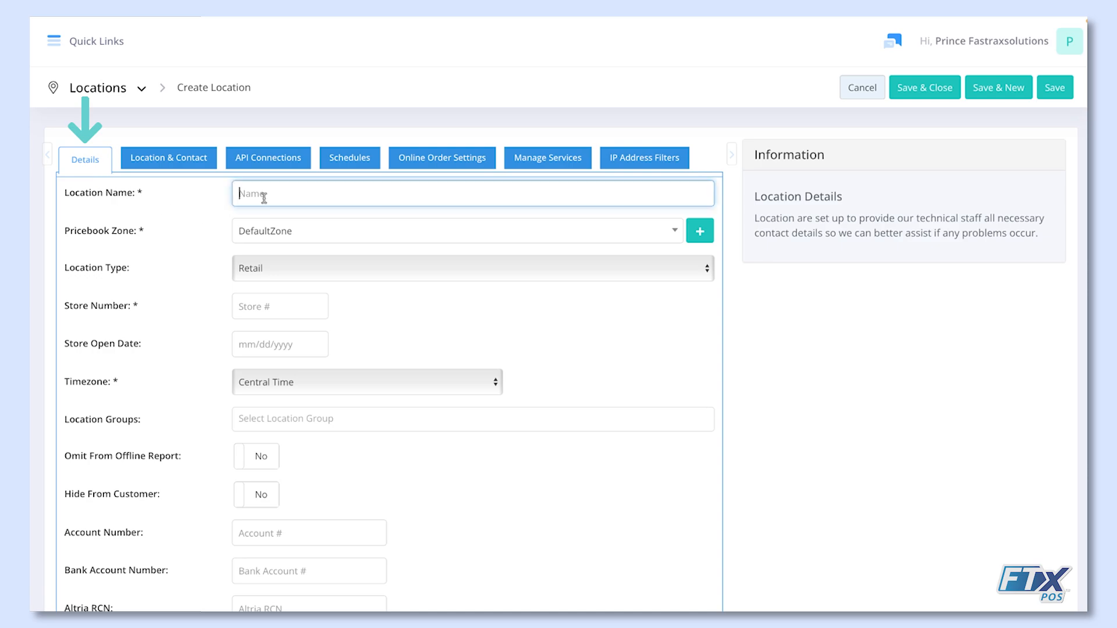
{"action": "type", "text": "FTX a"}
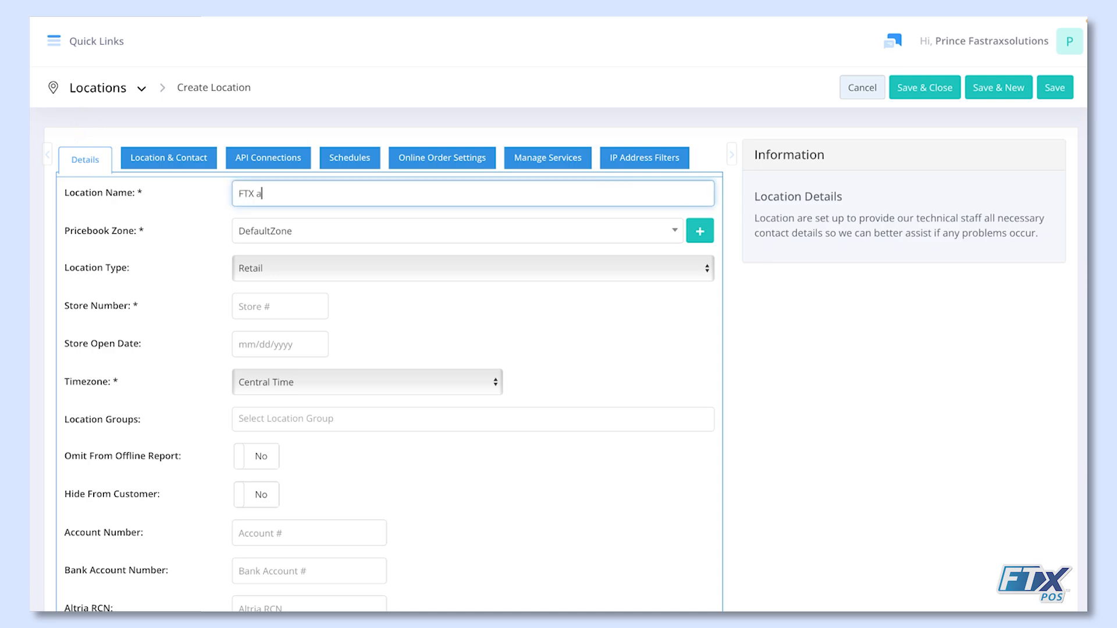
{"action": "type", "text": "cademy"}
{"action": "left_click", "coordinate": [204, 245]}
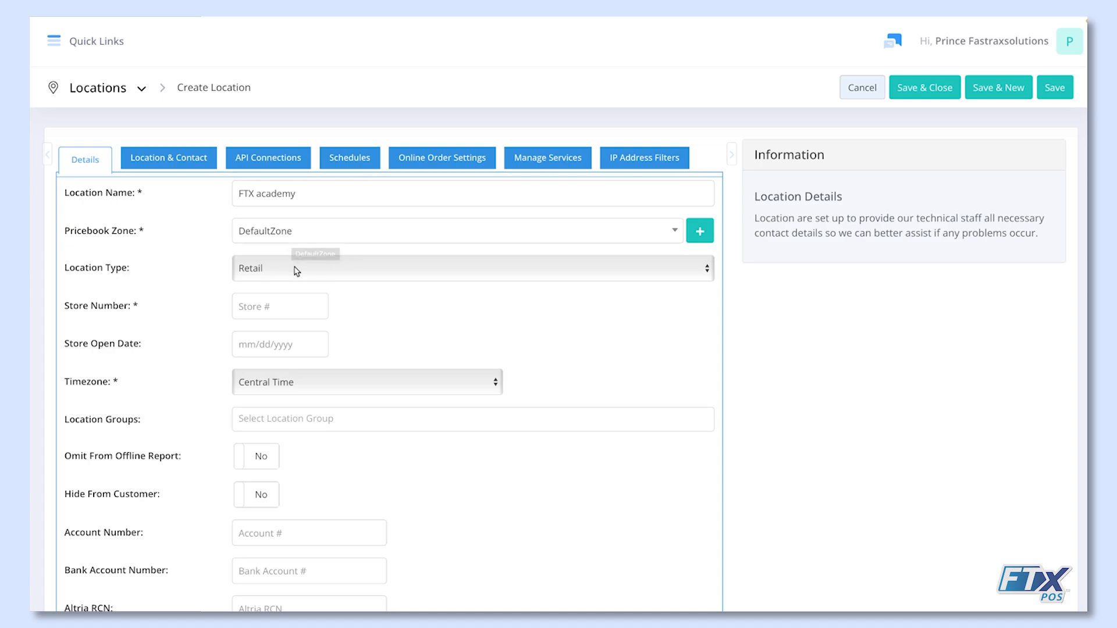
{"action": "left_click", "coordinate": [340, 270]}
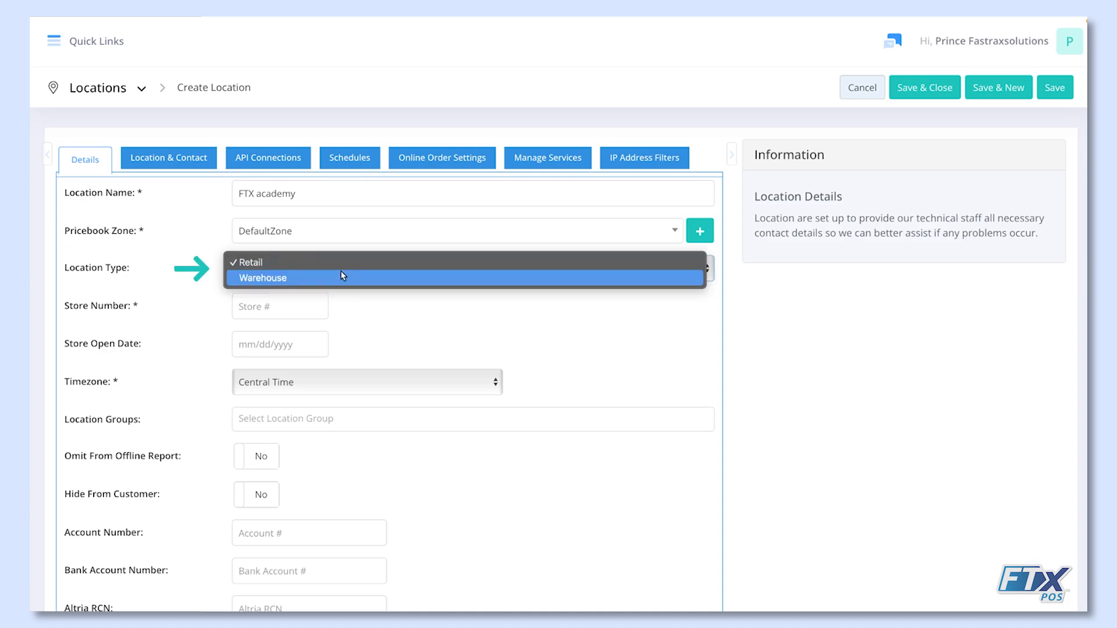
{"action": "left_click", "coordinate": [343, 264]}
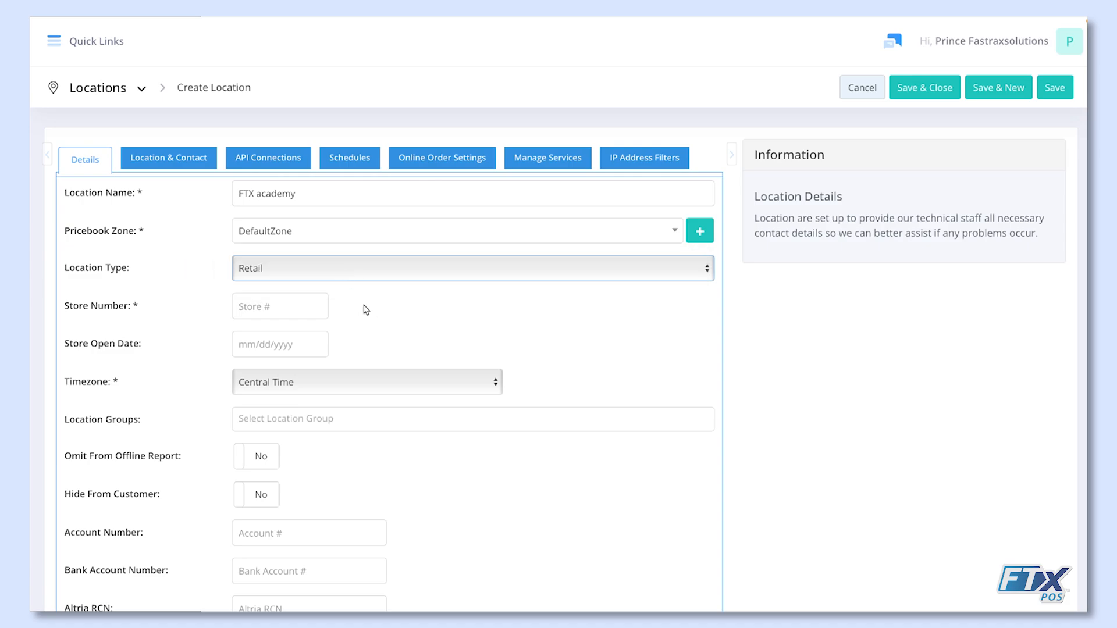
- Set the location's store number to 2 and choose Central Time as its timezone
{"action": "left_click", "coordinate": [300, 305]}
{"action": "type", "text": "2"}
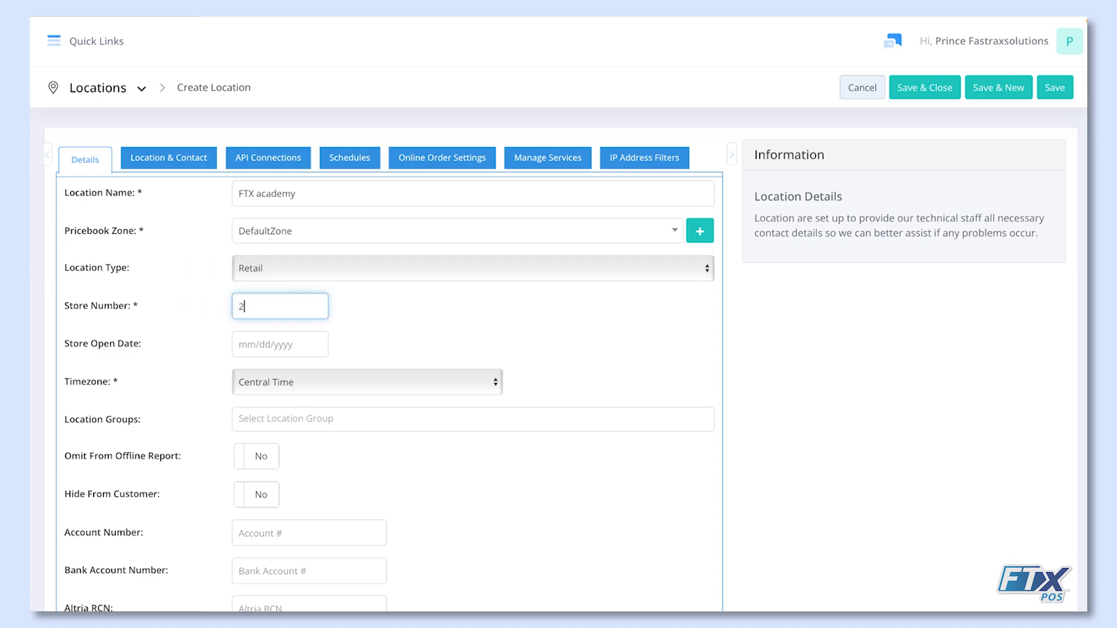
{"action": "left_click", "coordinate": [352, 318]}
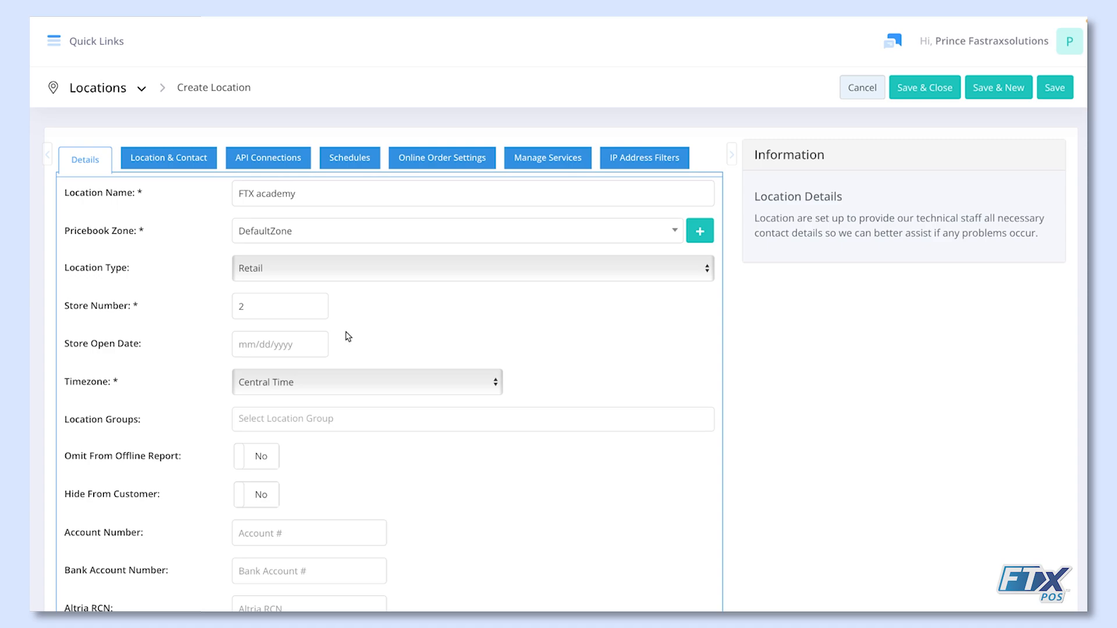
{"action": "left_click", "coordinate": [341, 381]}
{"action": "left_click", "coordinate": [342, 383]}
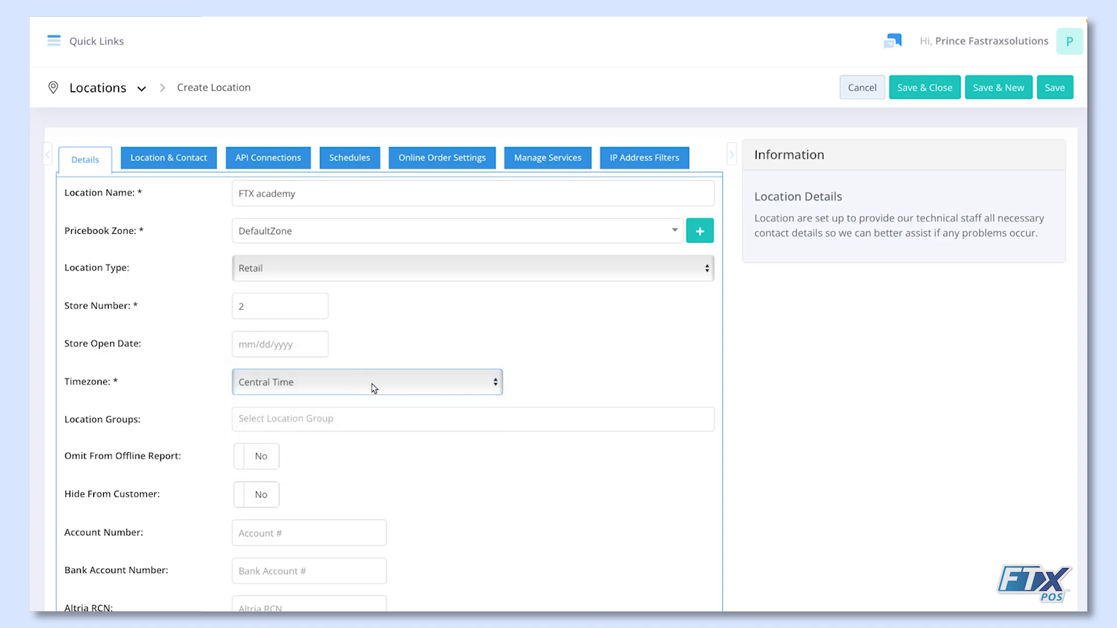
- Check the available location groups and switch Omit From Offline Report and Hide From Customer on and back off
{"action": "left_click", "coordinate": [402, 417]}
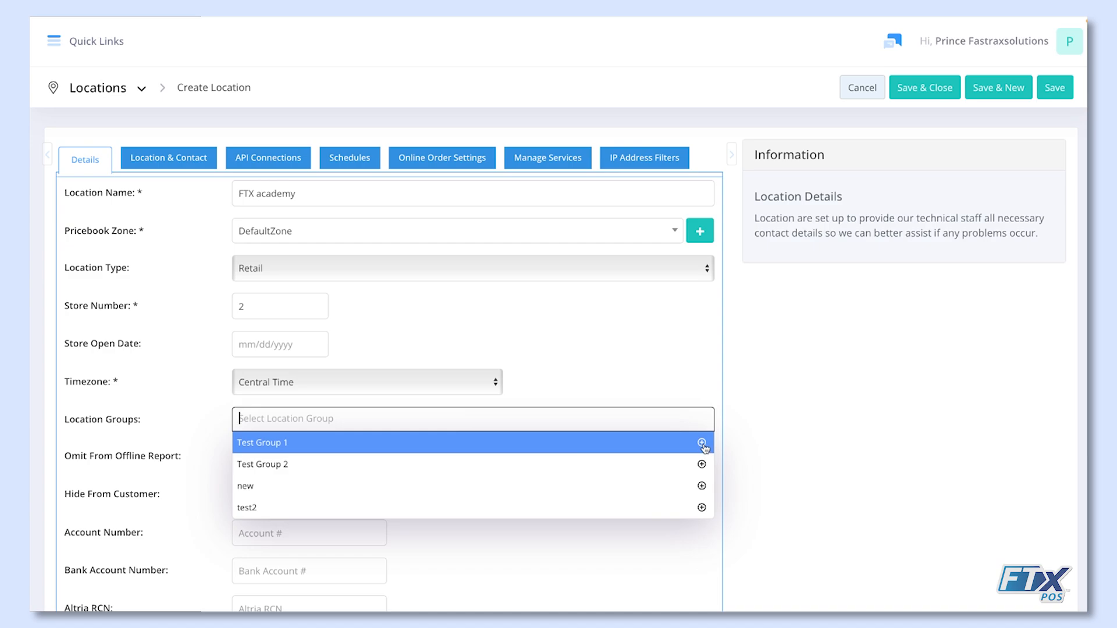
{"action": "left_click", "coordinate": [687, 401]}
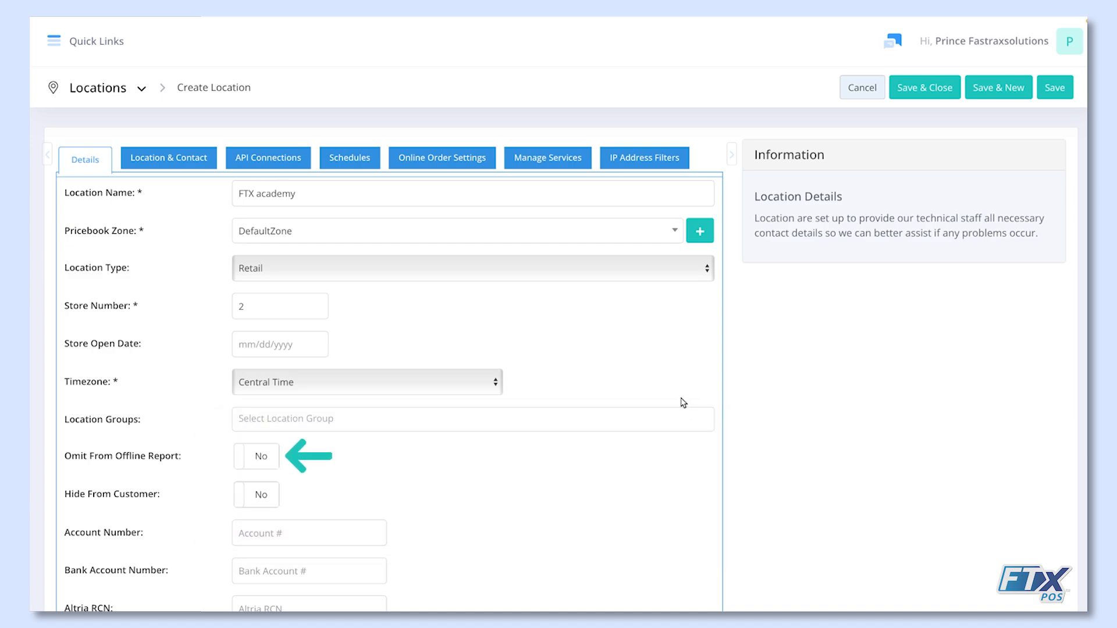
{"action": "left_click", "coordinate": [270, 457]}
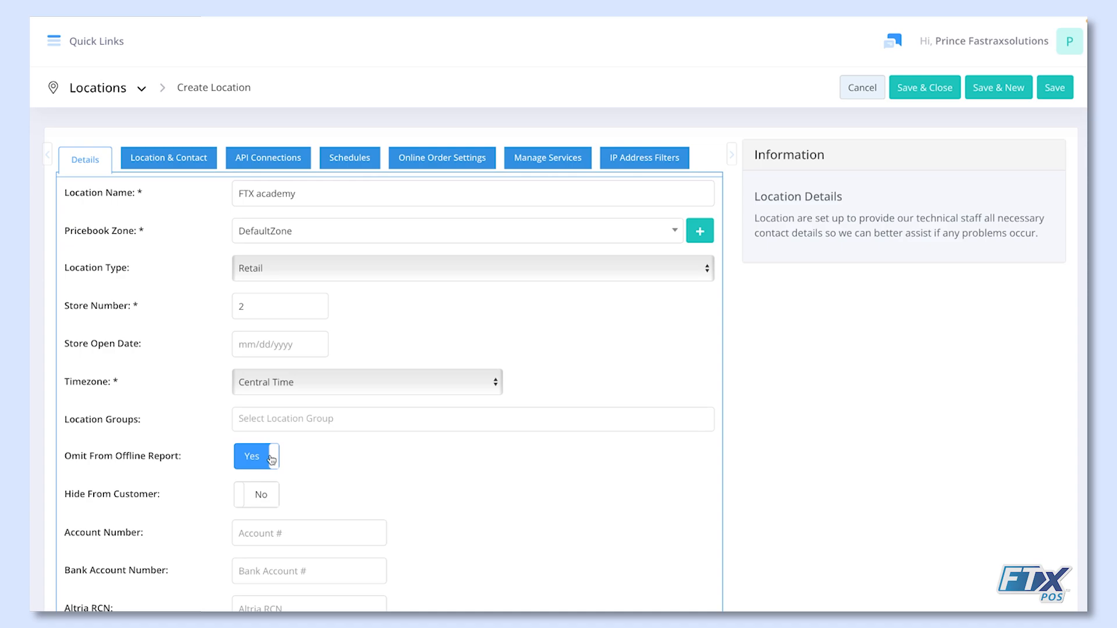
{"action": "left_click", "coordinate": [271, 460]}
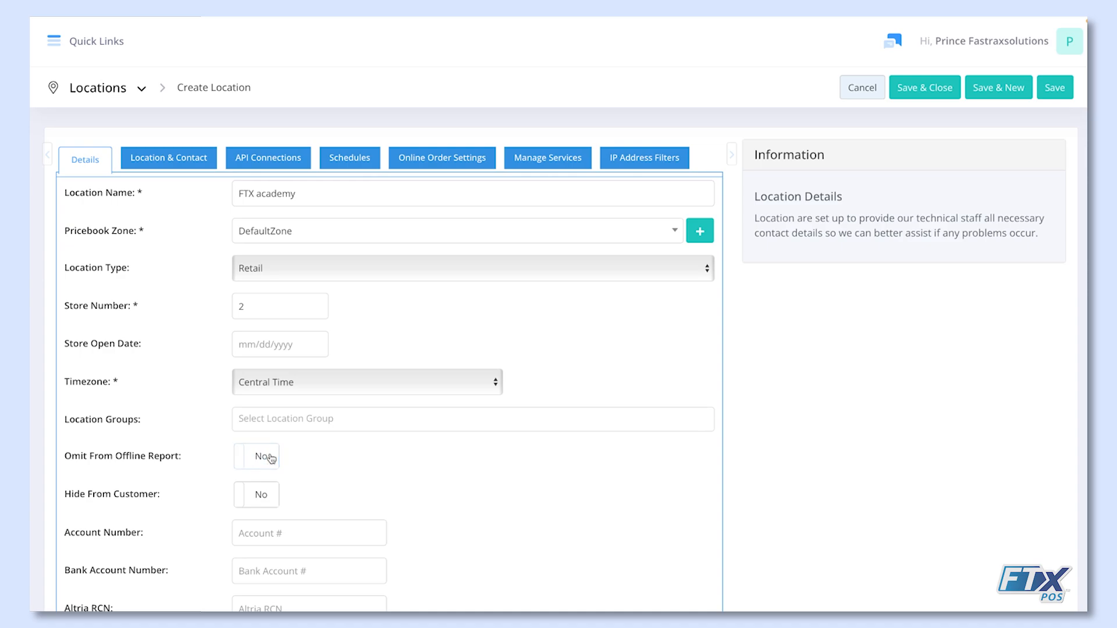
{"action": "left_click", "coordinate": [269, 504]}
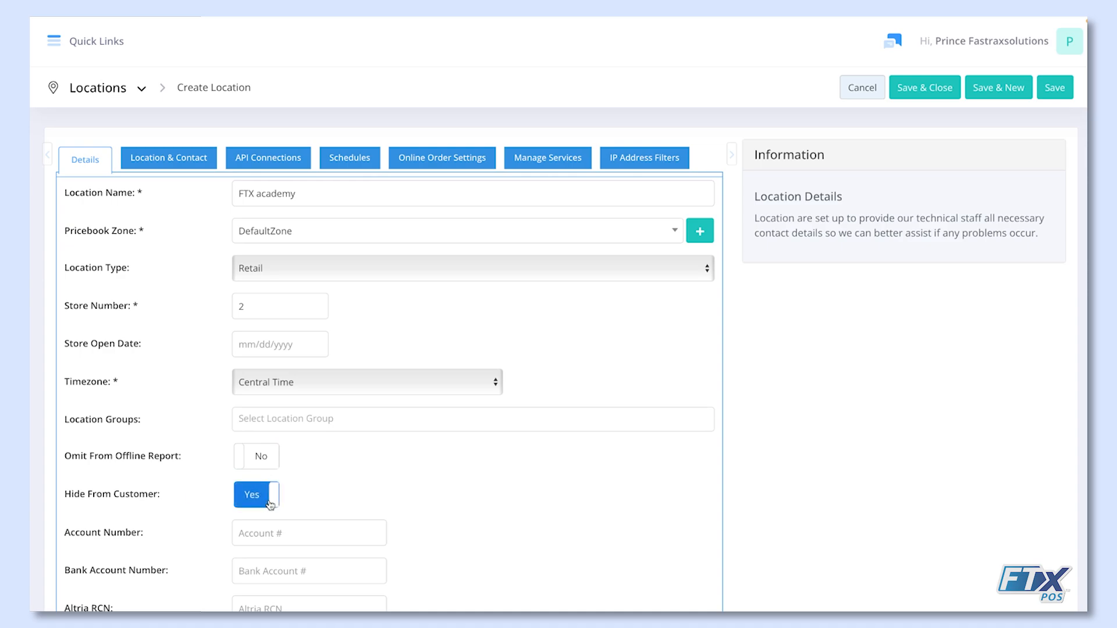
{"action": "left_click", "coordinate": [270, 504]}
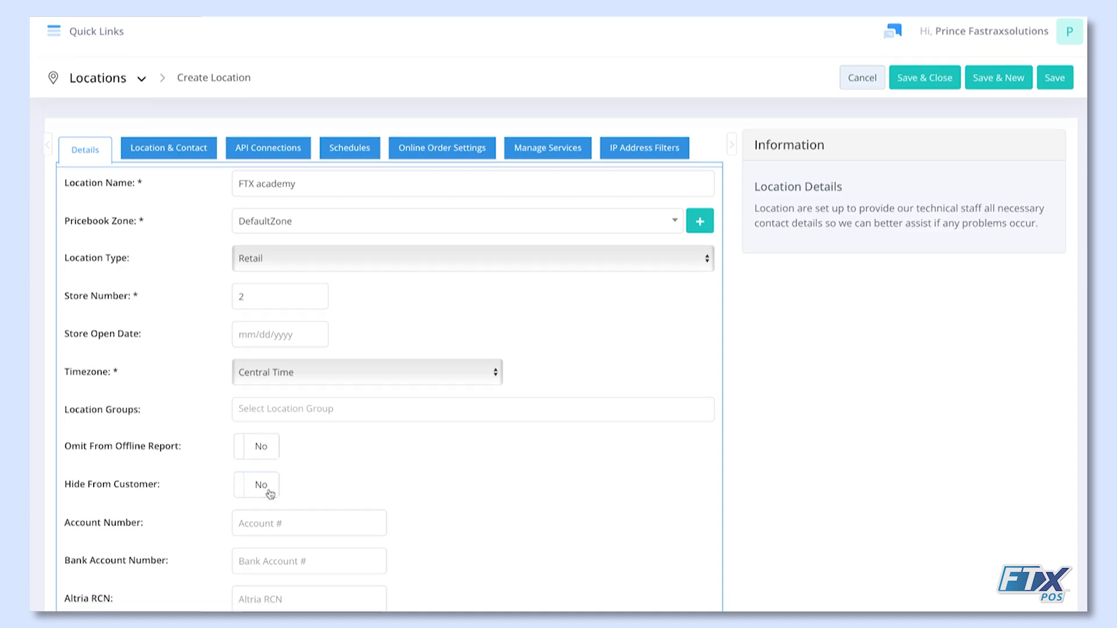
{"action": "scroll", "coordinate": [271, 500], "scroll_direction": "down", "scroll_amount": 1}
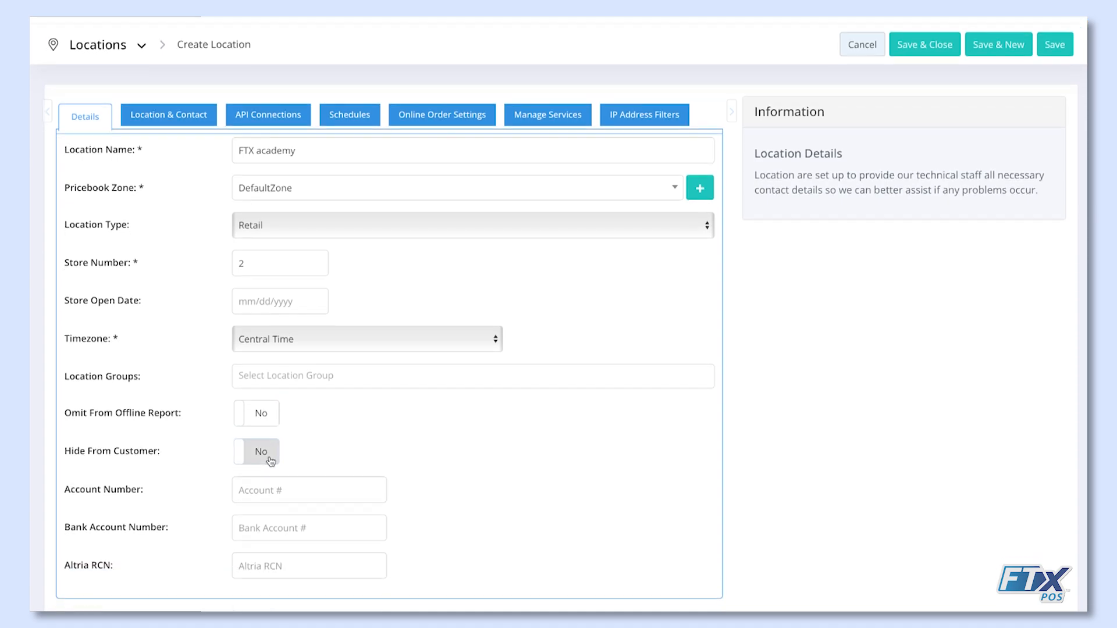
{"action": "left_click", "coordinate": [285, 488]}
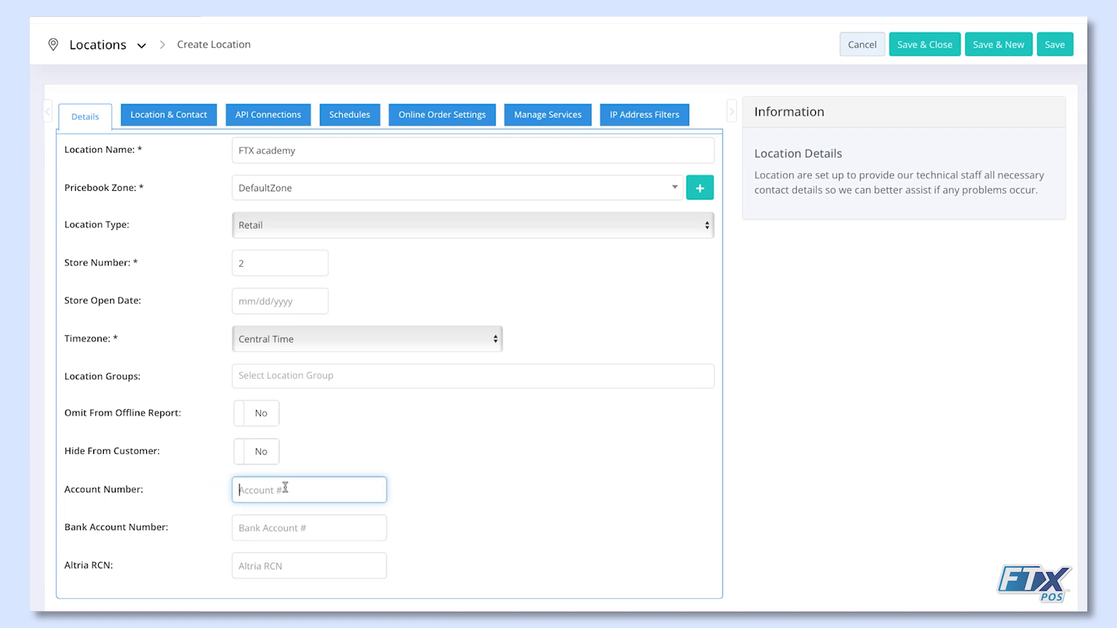
{"action": "left_click", "coordinate": [312, 519]}
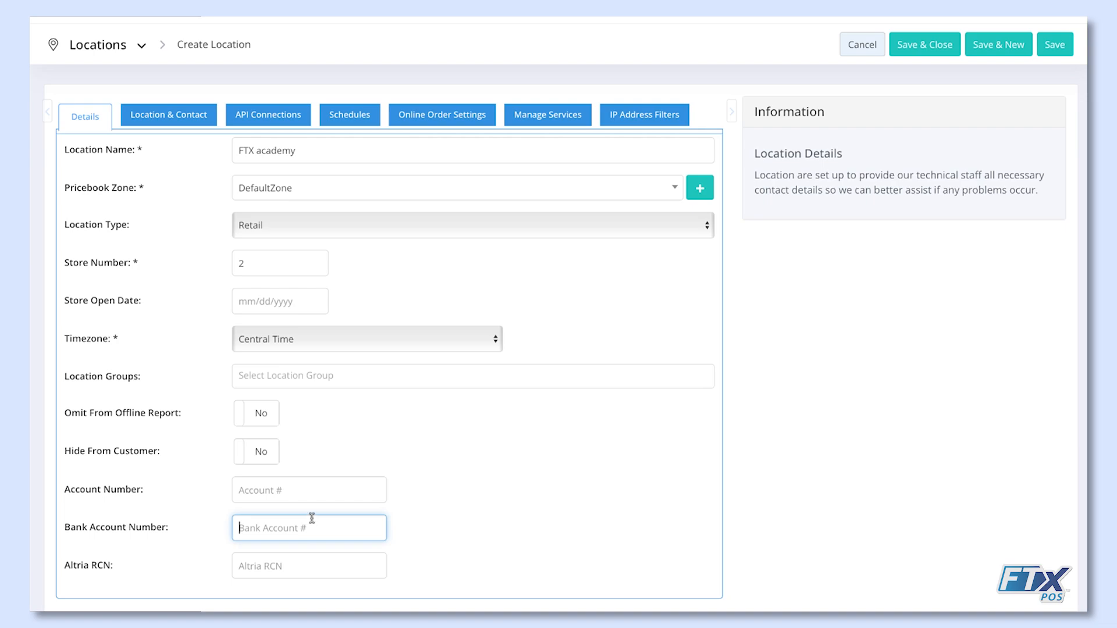
{"action": "scroll", "coordinate": [378, 570], "scroll_direction": "up", "scroll_amount": 1}
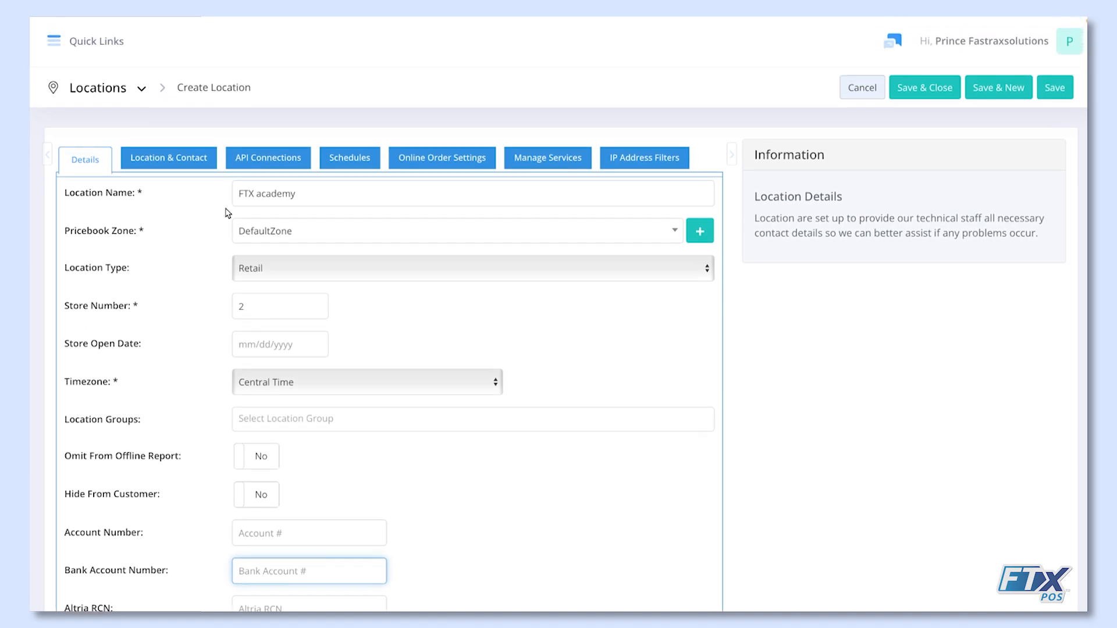
- Fill in the street address and city in the location's contact details
{"action": "left_click", "coordinate": [195, 165]}
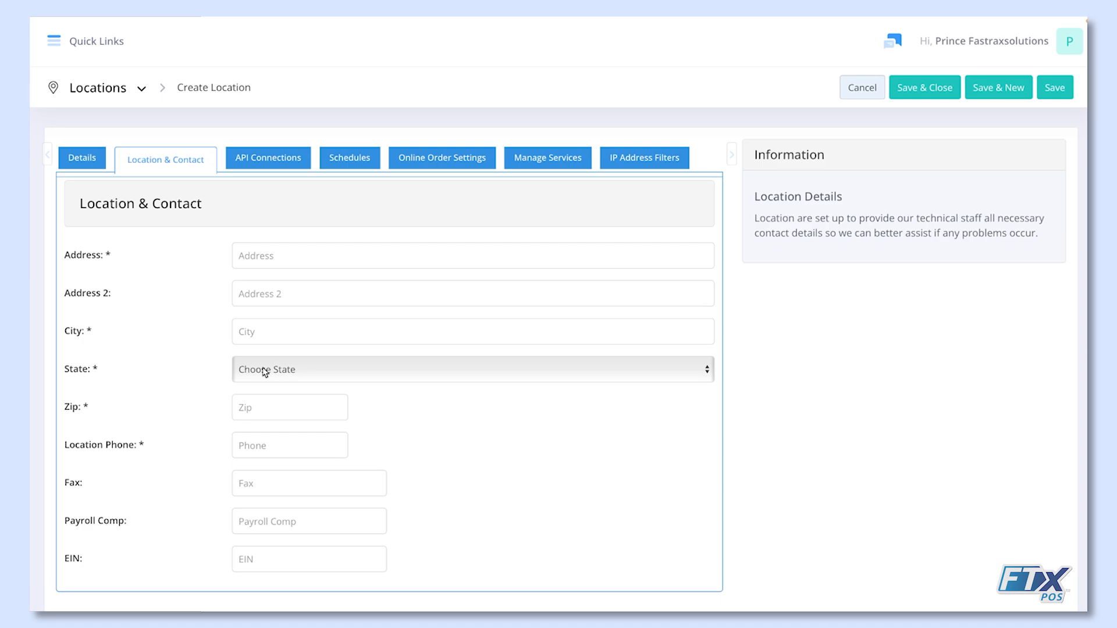
{"action": "left_click", "coordinate": [254, 257]}
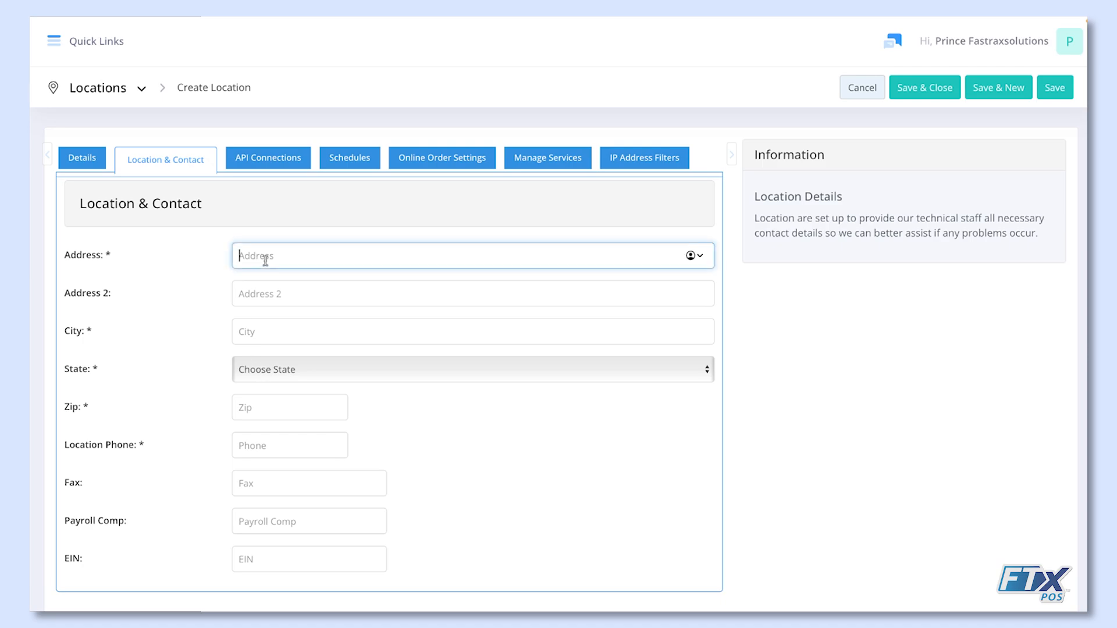
{"action": "type", "text": "123 there st"}
{"action": "left_click", "coordinate": [353, 323]}
{"action": "type", "text": "athens"}
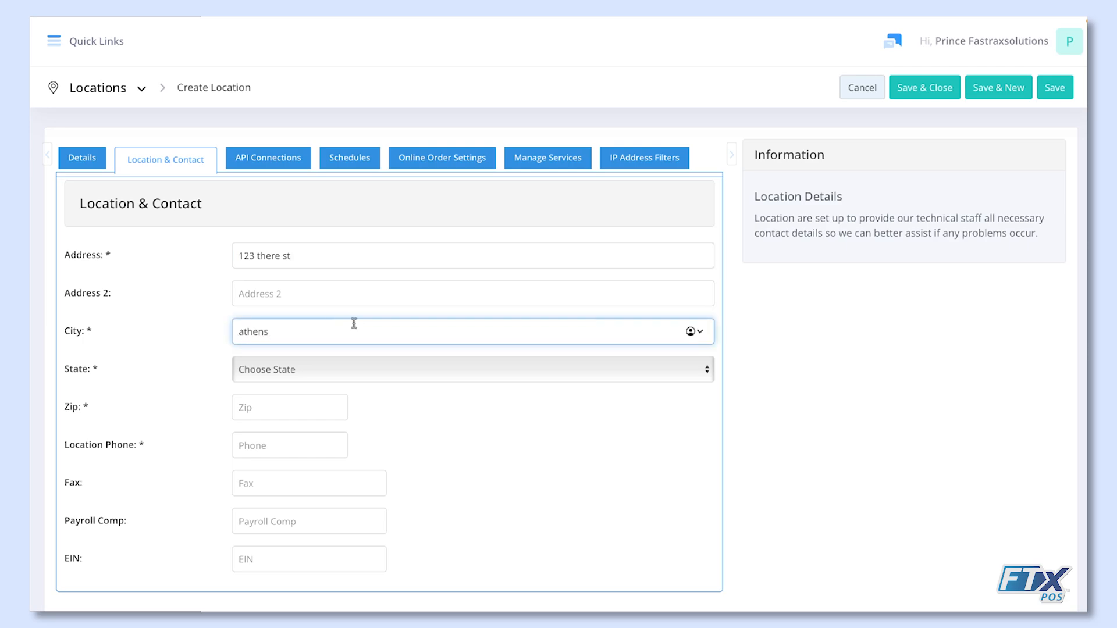
- Choose Alabama as the location's state and fill in its zip code and phone number
{"action": "left_click", "coordinate": [347, 372]}
{"action": "left_click", "coordinate": [346, 377]}
{"action": "left_click", "coordinate": [298, 402]}
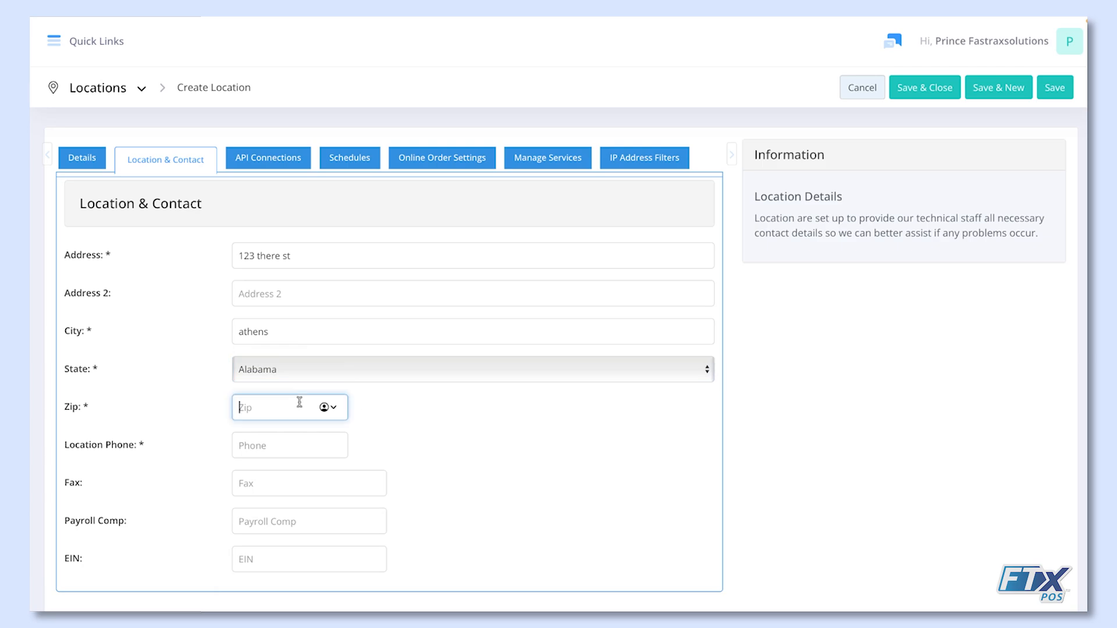
{"action": "type", "text": "35611"}
{"action": "left_click", "coordinate": [309, 449]}
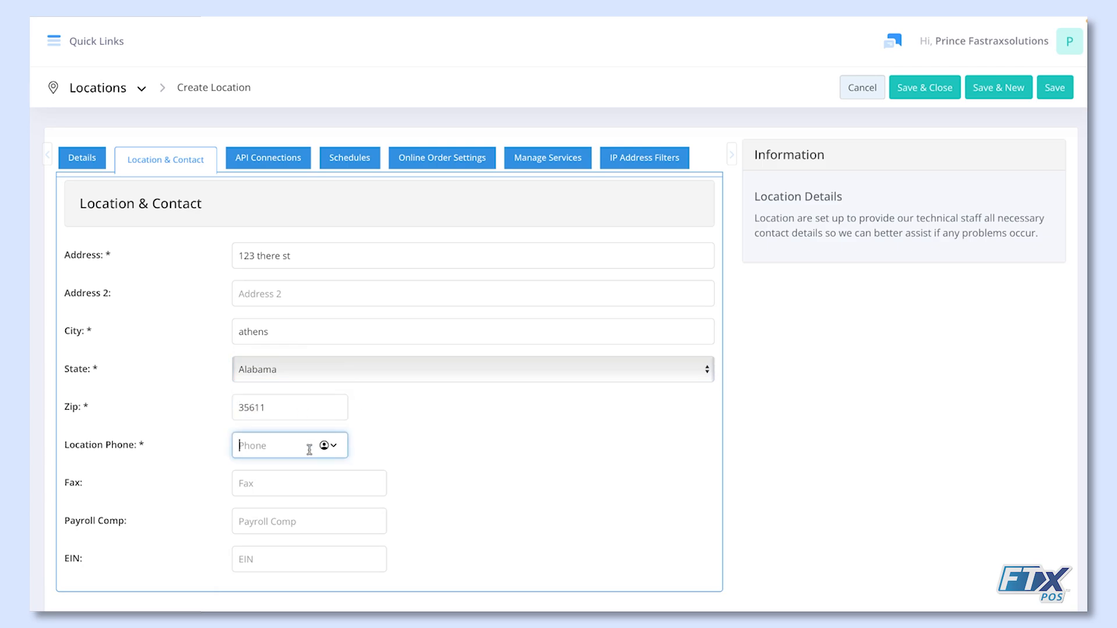
{"action": "type", "text": "123-800-1234"}
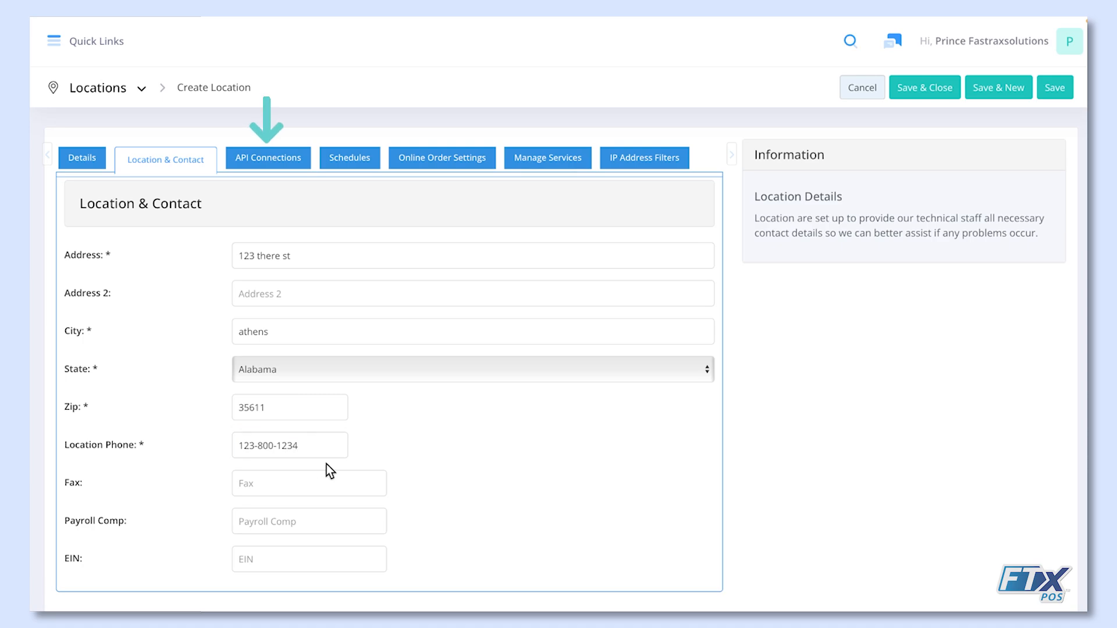
- Review the new location's API connections, weekly schedule, managed services and IP address filters
{"action": "left_click", "coordinate": [273, 169]}
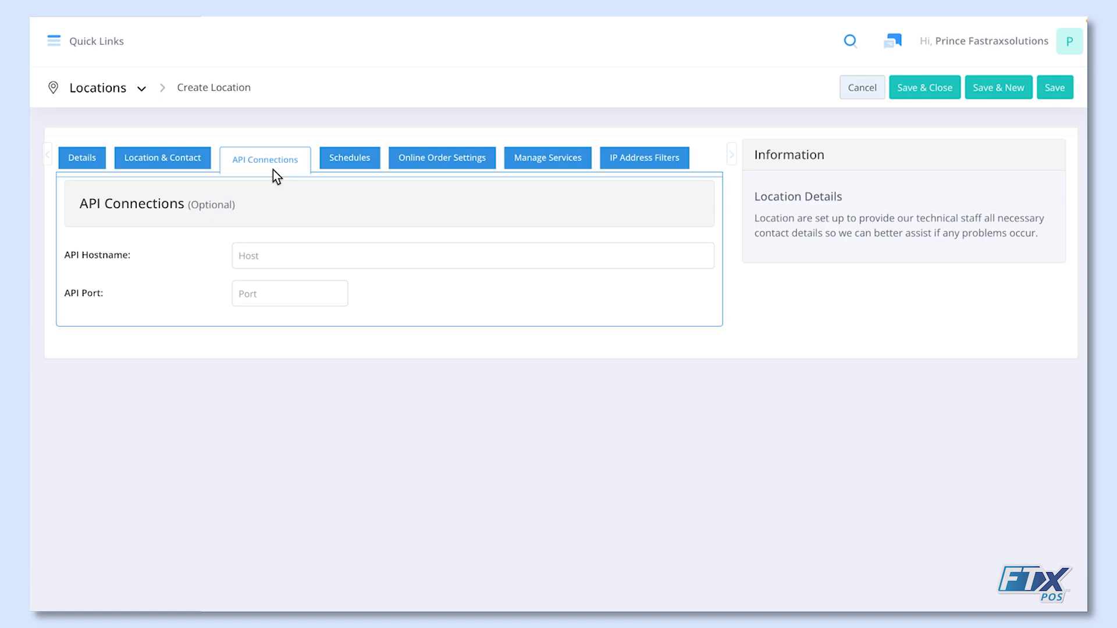
{"action": "left_click", "coordinate": [347, 167]}
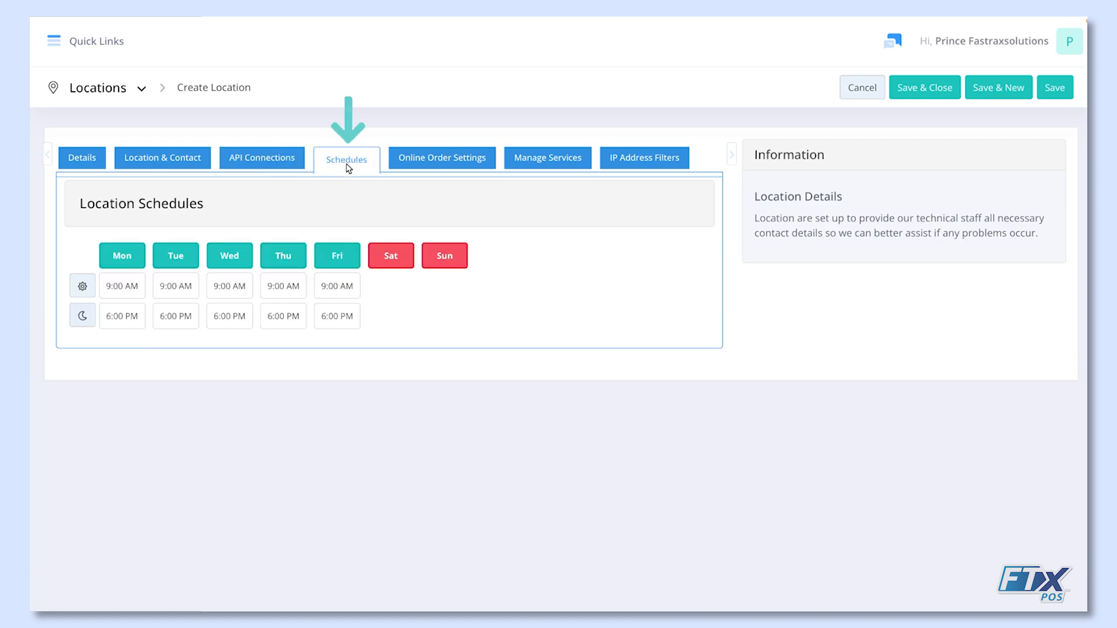
{"action": "left_click", "coordinate": [407, 268]}
{"action": "left_click", "coordinate": [407, 268]}
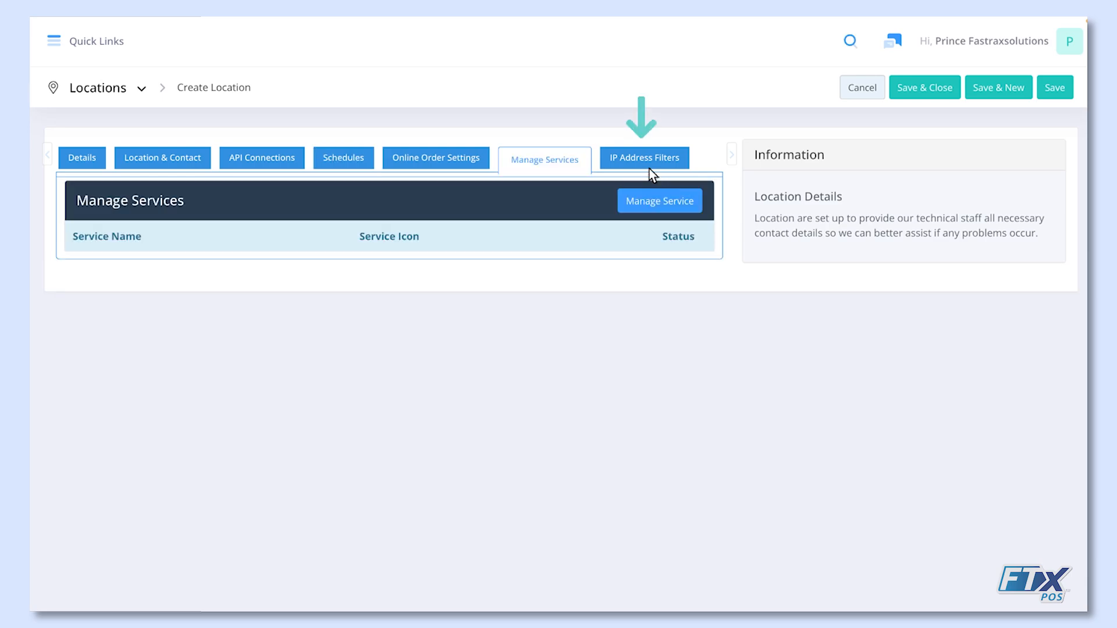
{"action": "left_click", "coordinate": [649, 169]}
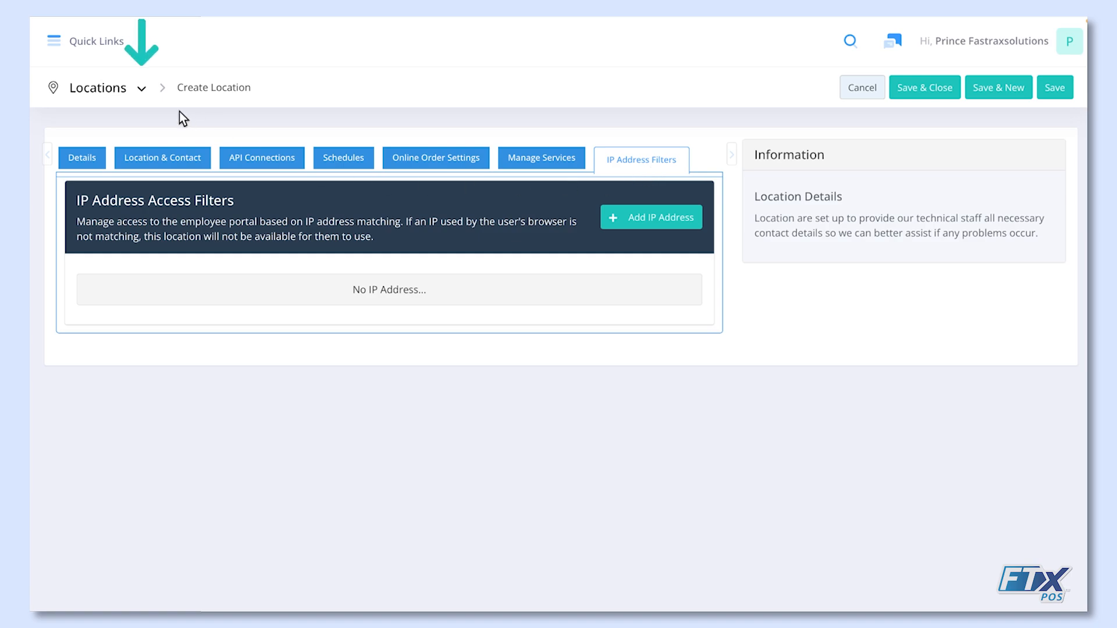
- Switch to Pricebook Zones, discarding the unsaved location, and start creating a new pricebook zone
{"action": "left_click", "coordinate": [141, 92]}
{"action": "left_click", "coordinate": [144, 150]}
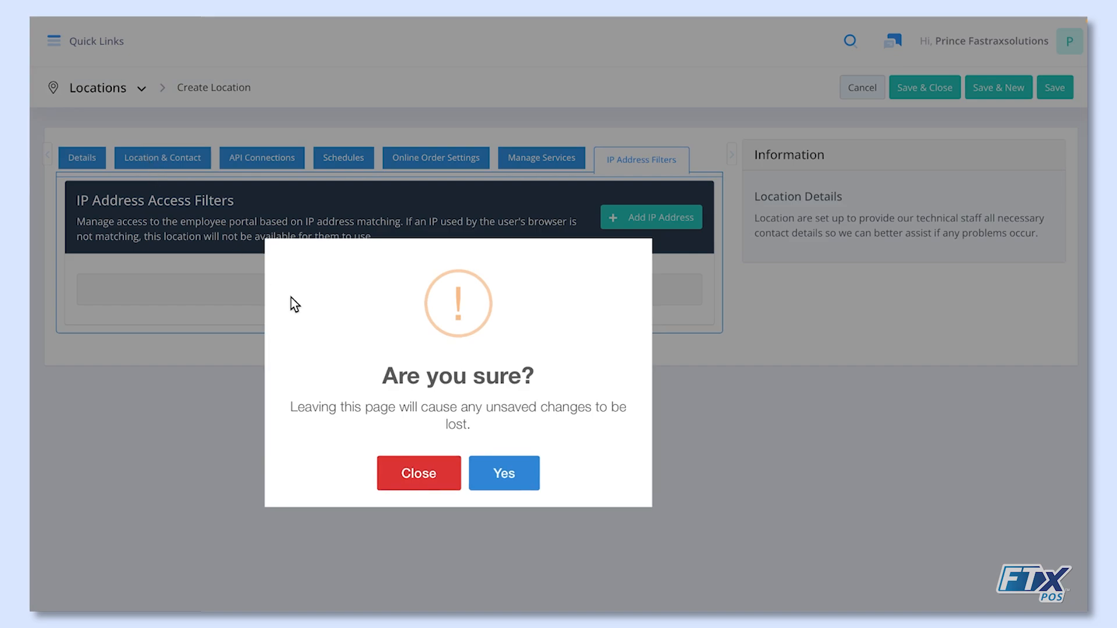
{"action": "left_click", "coordinate": [531, 479]}
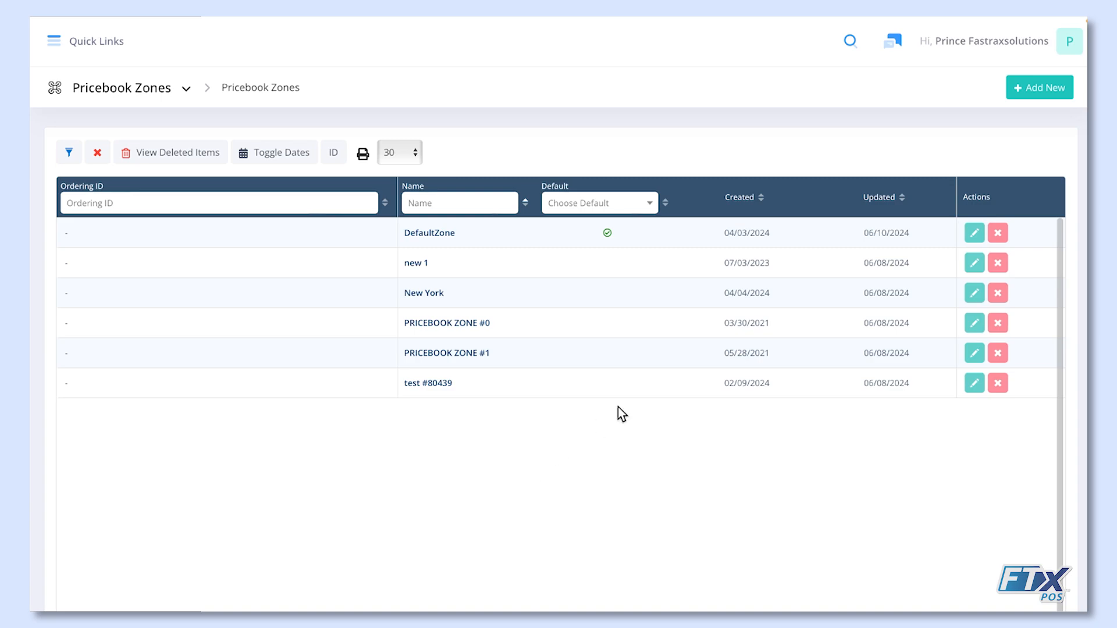
{"action": "left_click", "coordinate": [1050, 87]}
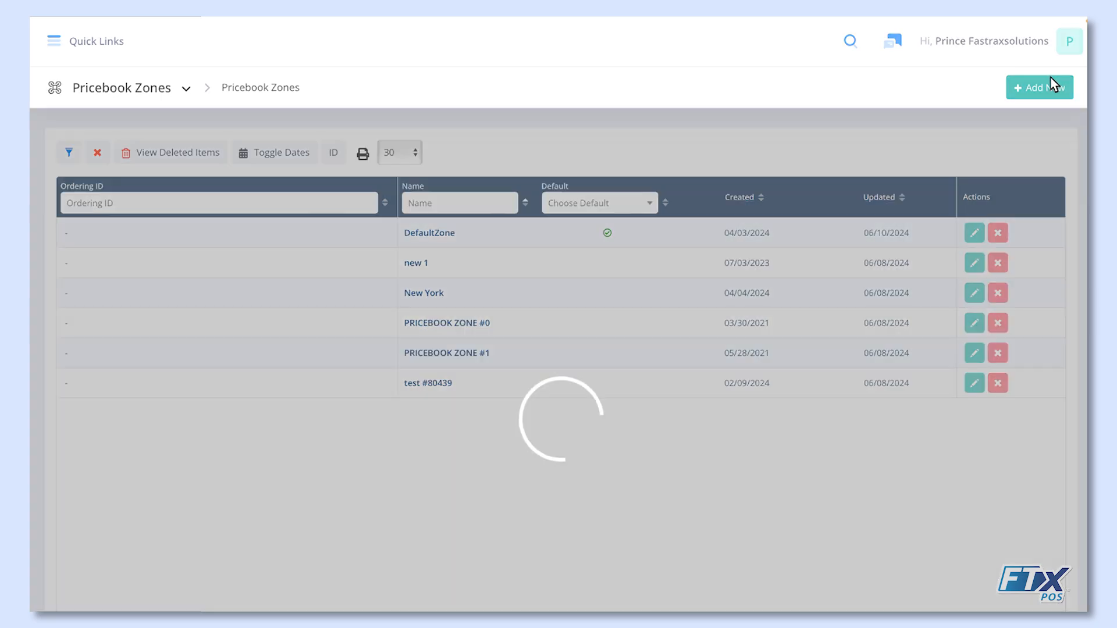
- Choose the light grayish-blue swatch in the first row as the new pricebook zone's background color
{"action": "left_click", "coordinate": [293, 157]}
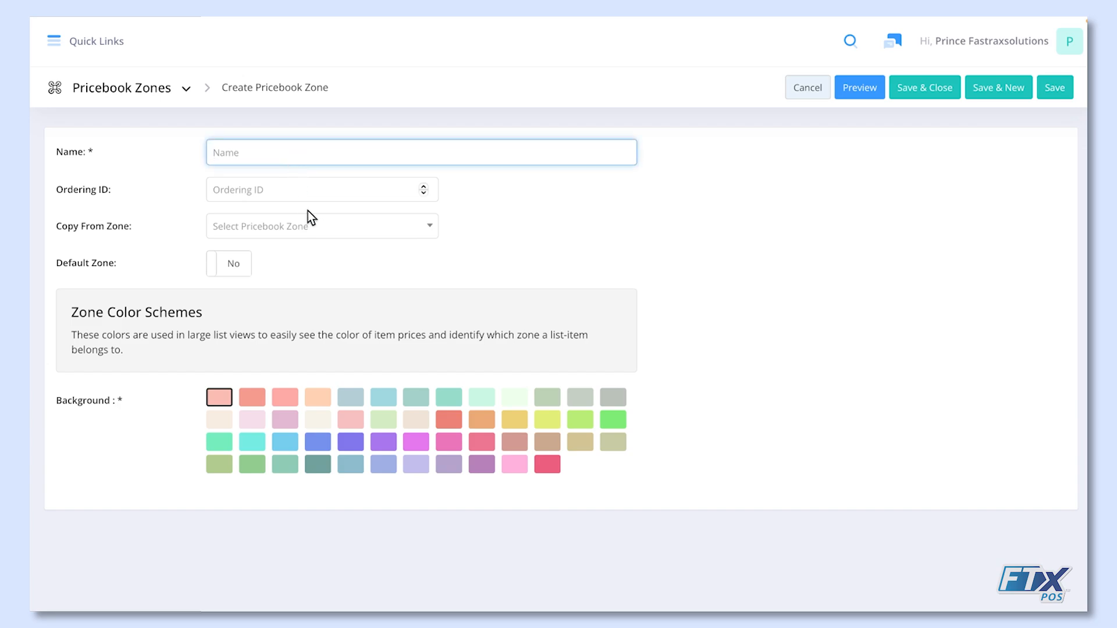
{"action": "left_click", "coordinate": [577, 197]}
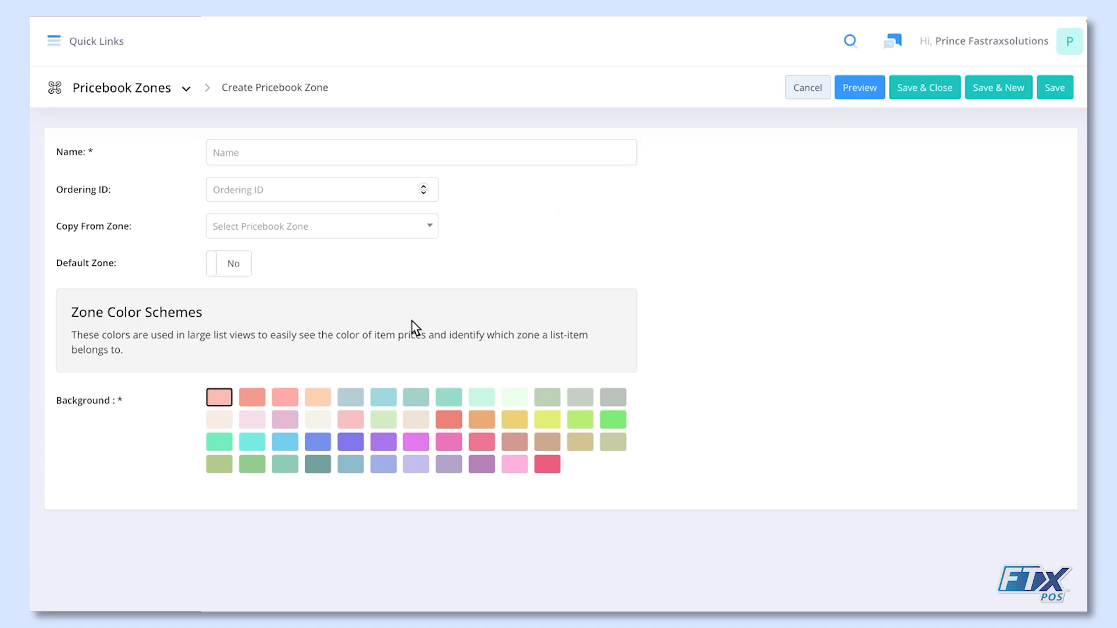
{"action": "left_click", "coordinate": [361, 404]}
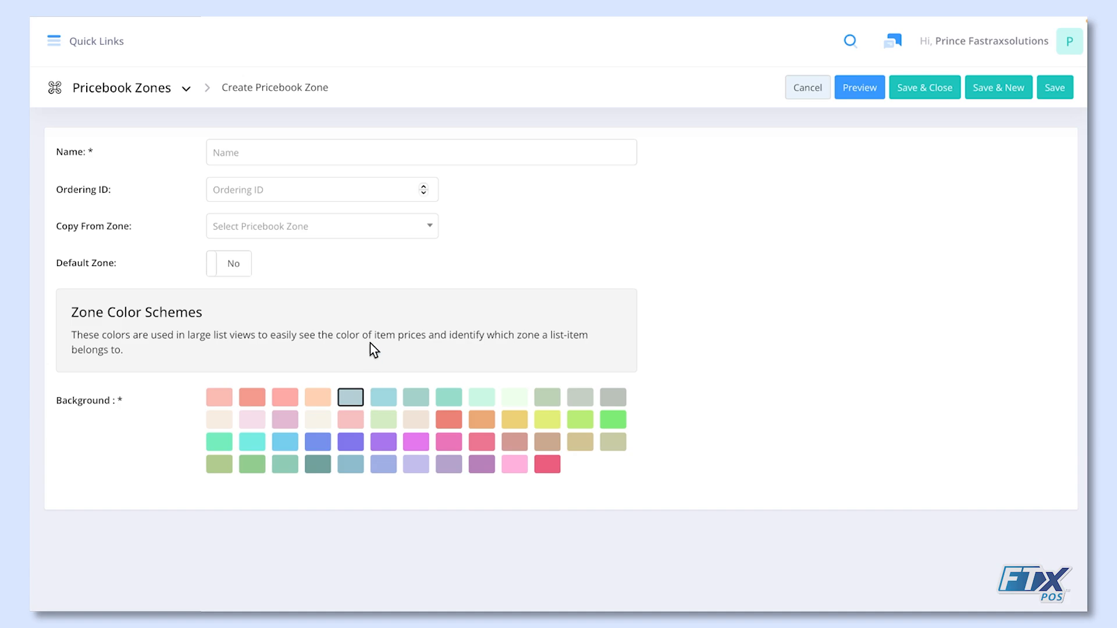